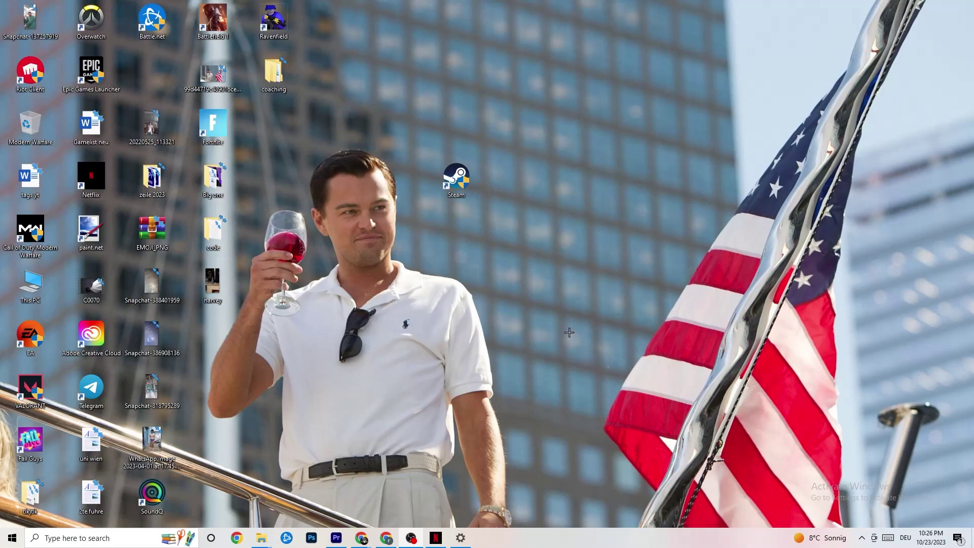
pyautogui.moveTo(456, 177)
pyautogui.mouseDown()
pyautogui.moveTo(396, 179)
pyautogui.moveTo(454, 190)
pyautogui.mouseUp()
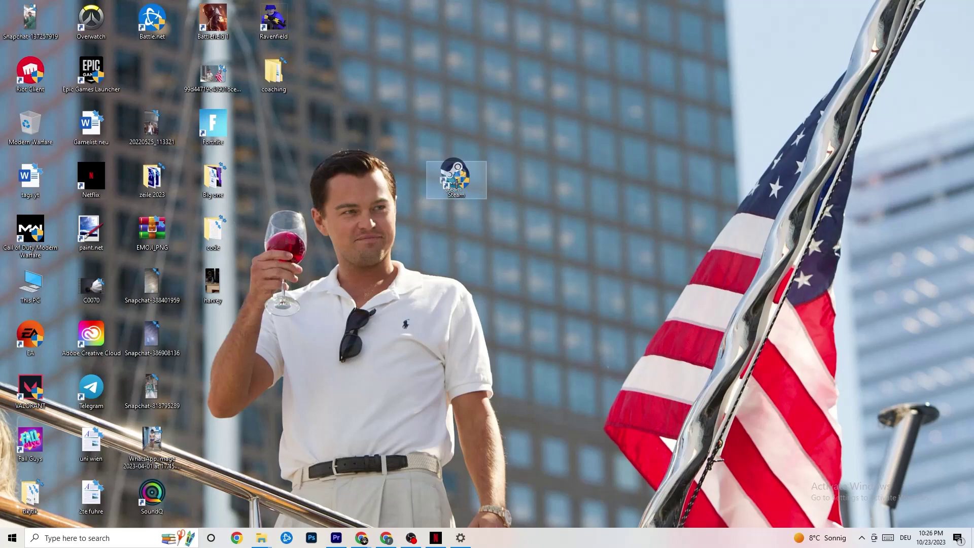
pyautogui.click(449, 124)
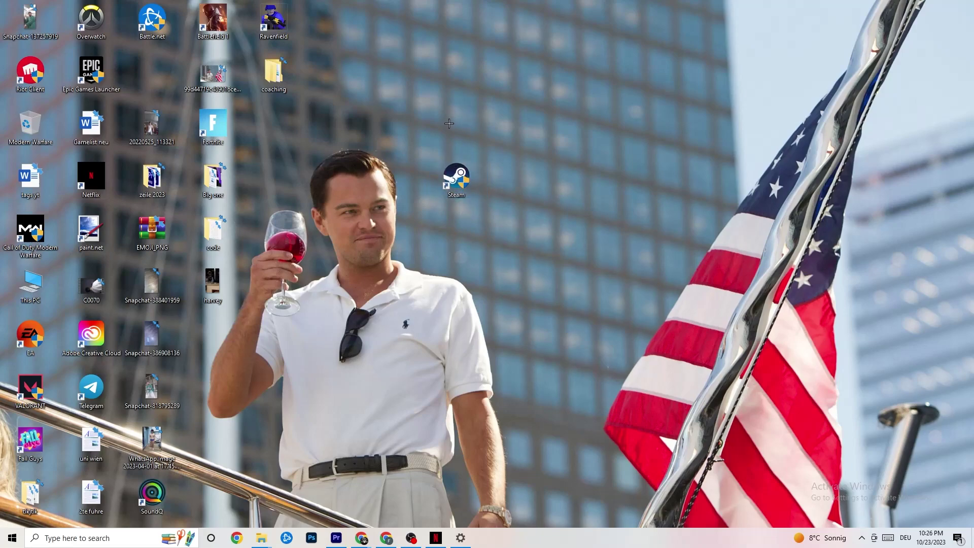
pyautogui.rightClick(466, 178)
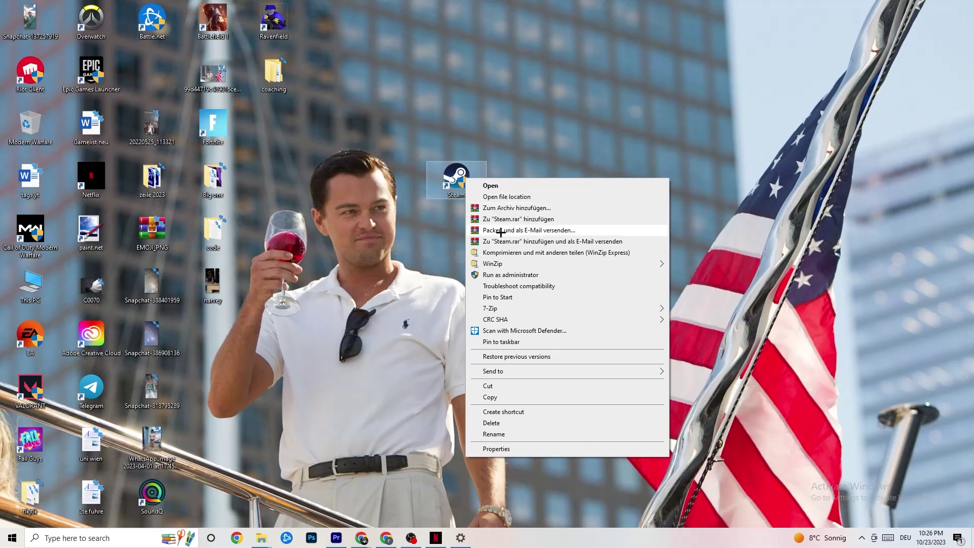
pyautogui.click(417, 270)
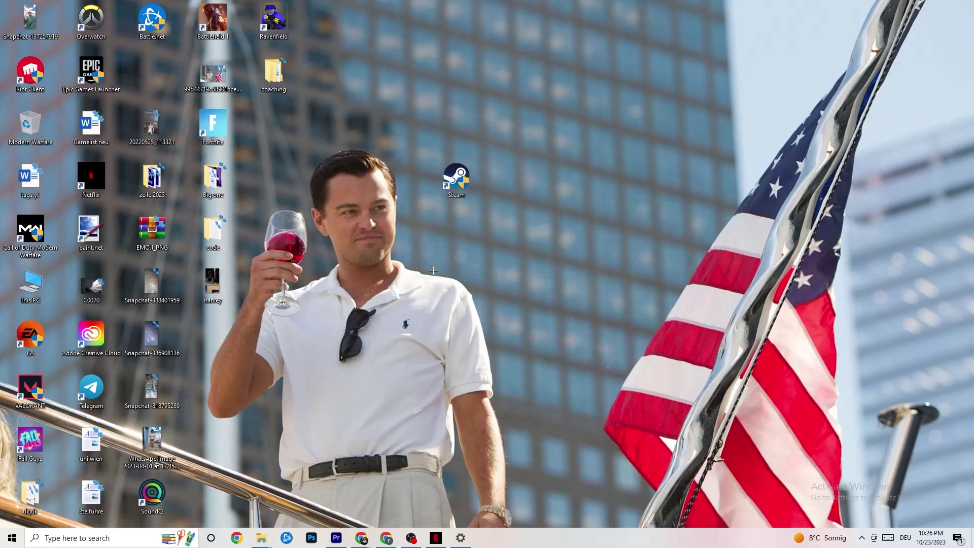
# Step: Review the Steam shortcut's compatibility properties, including the available Windows compatibility modes, and accept the settings as they are
pyautogui.rightClick(455, 180)
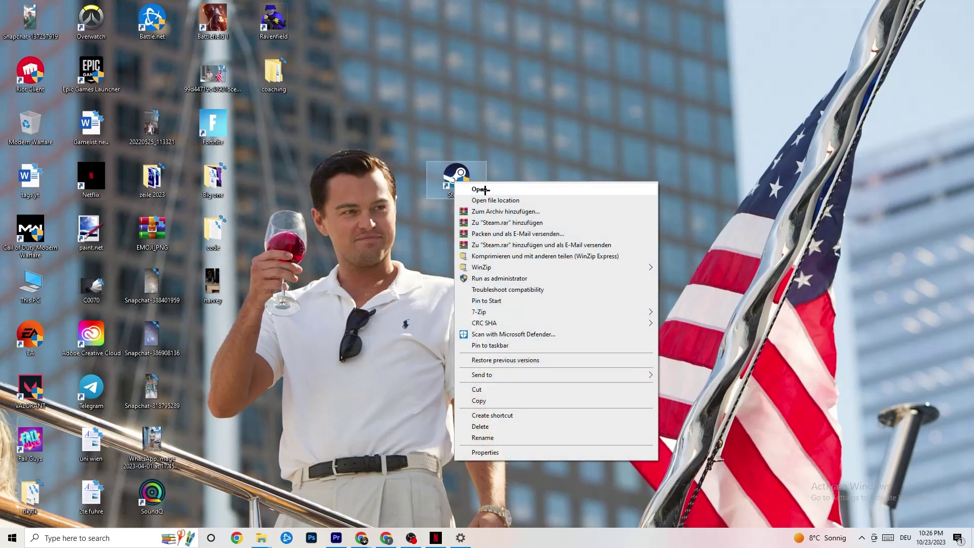
pyautogui.click(506, 455)
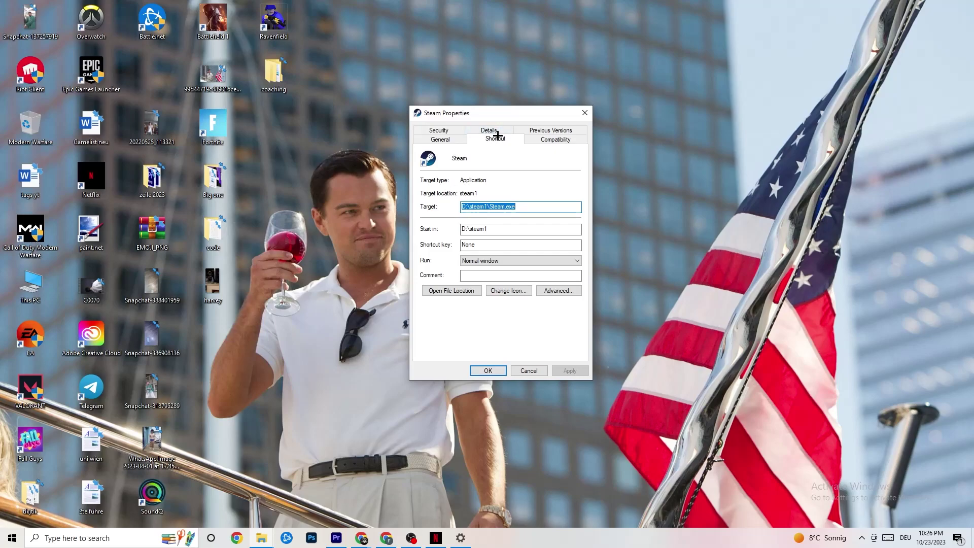
pyautogui.click(528, 138)
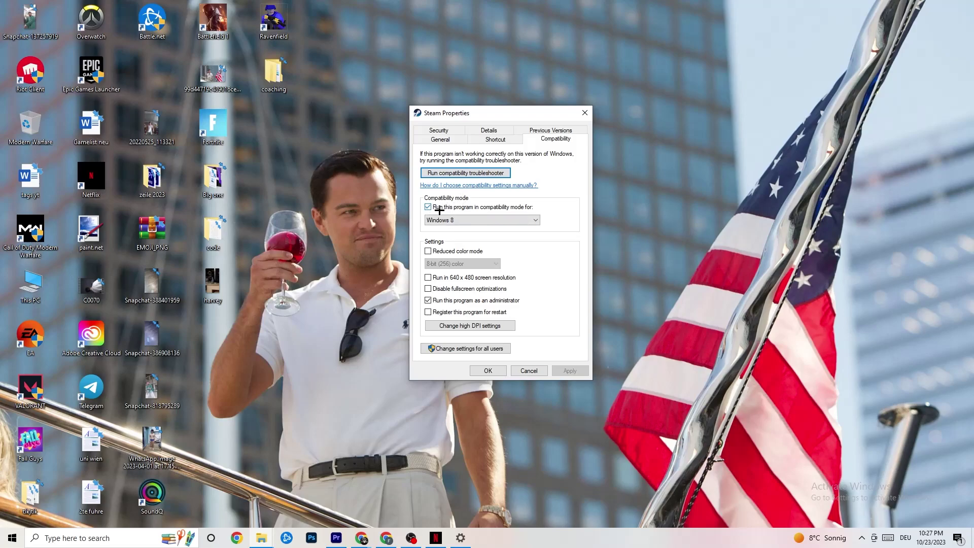
pyautogui.click(472, 219)
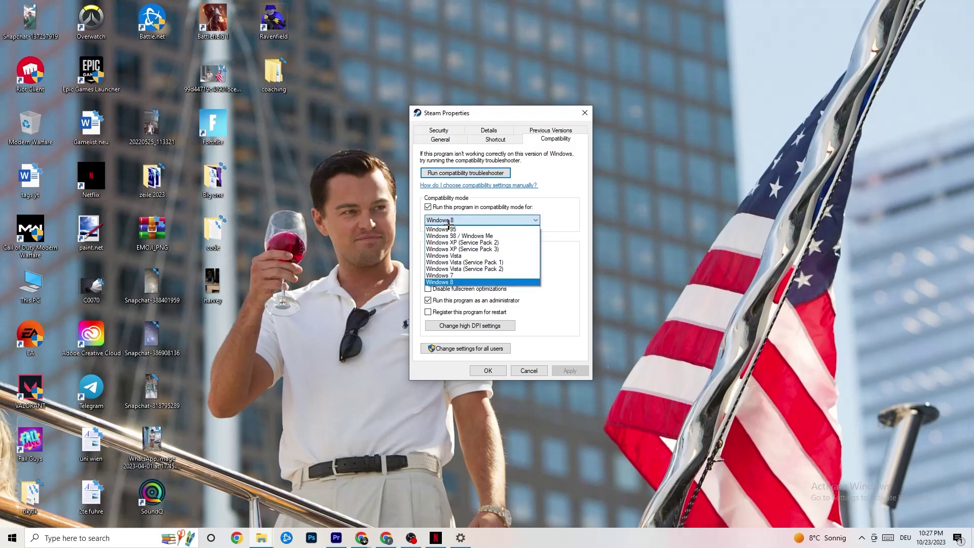
pyautogui.click(552, 231)
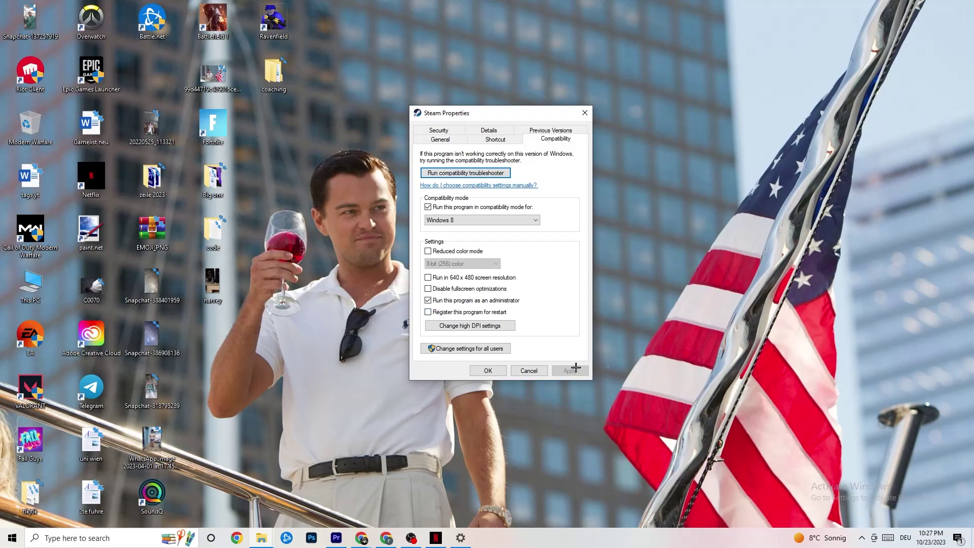
pyautogui.click(488, 372)
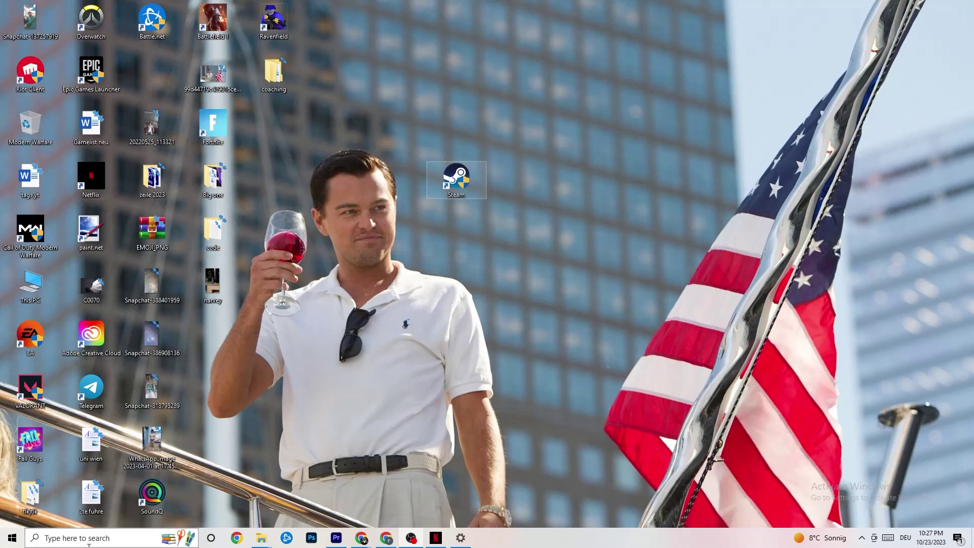
pyautogui.press('super')
pyautogui.click(342, 488)
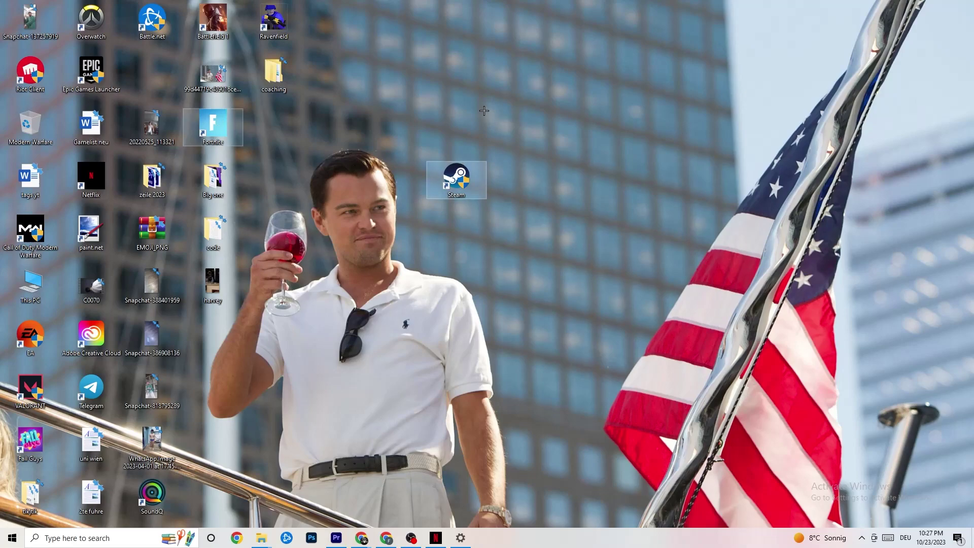
pyautogui.rightClick(446, 185)
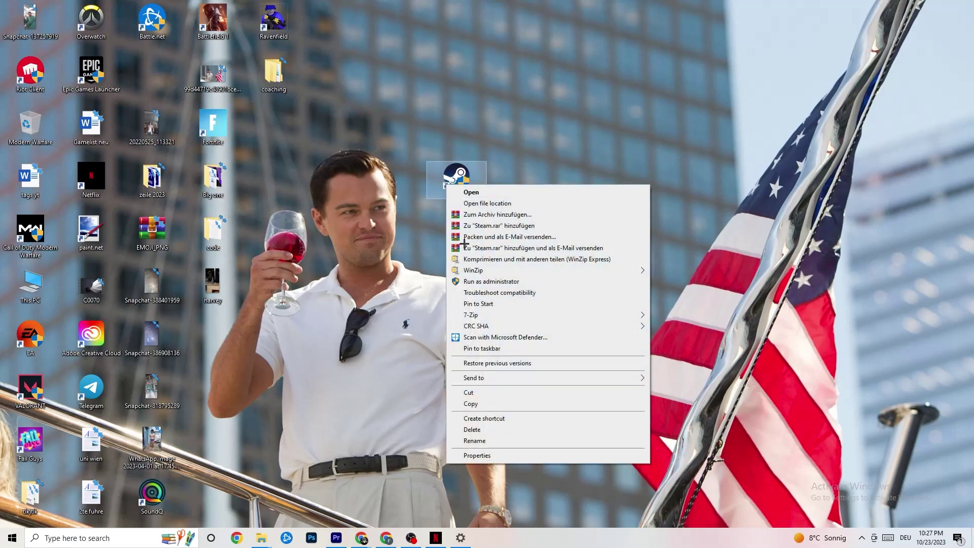
pyautogui.click(431, 281)
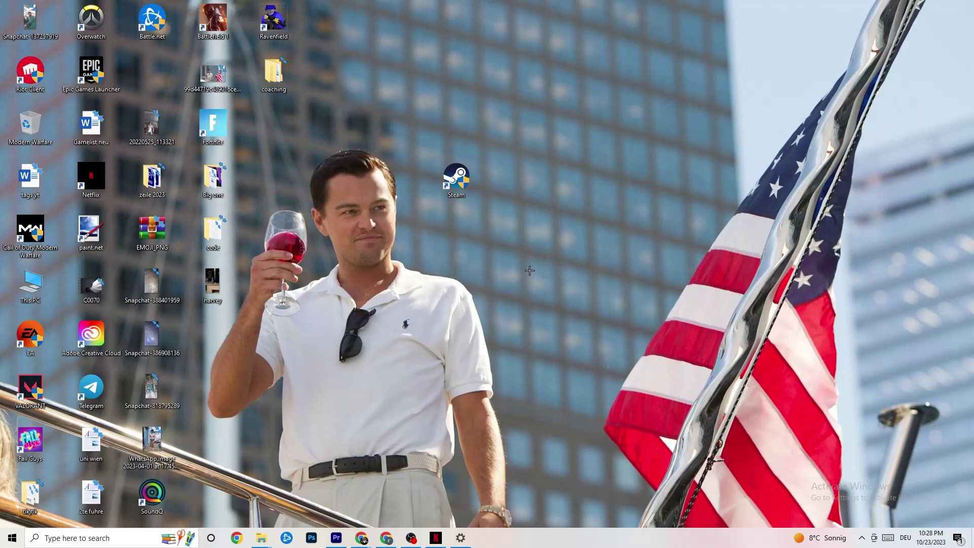
# Step: Open Task Manager in a maximized window and look at the actions available for the running Google Chrome process
pyautogui.rightClick(537, 544)
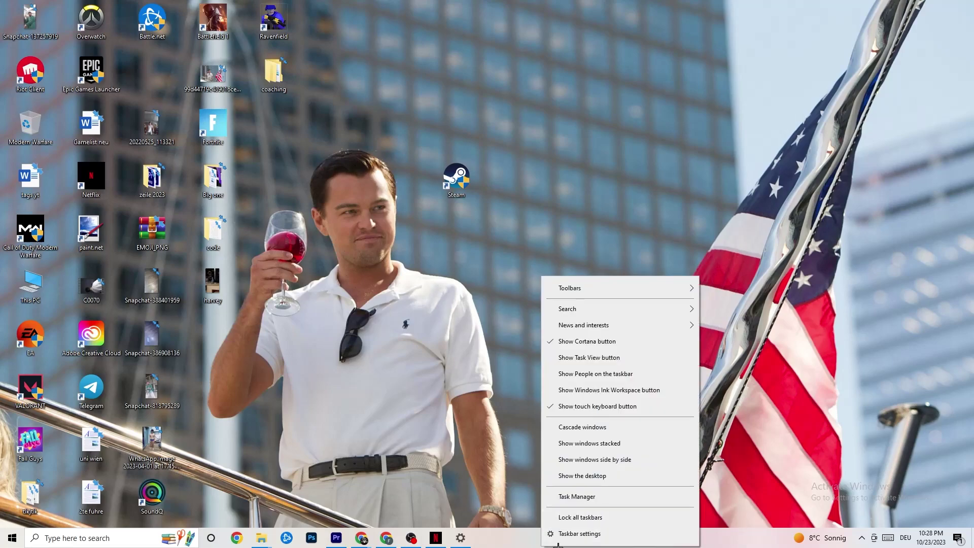
pyautogui.click(581, 498)
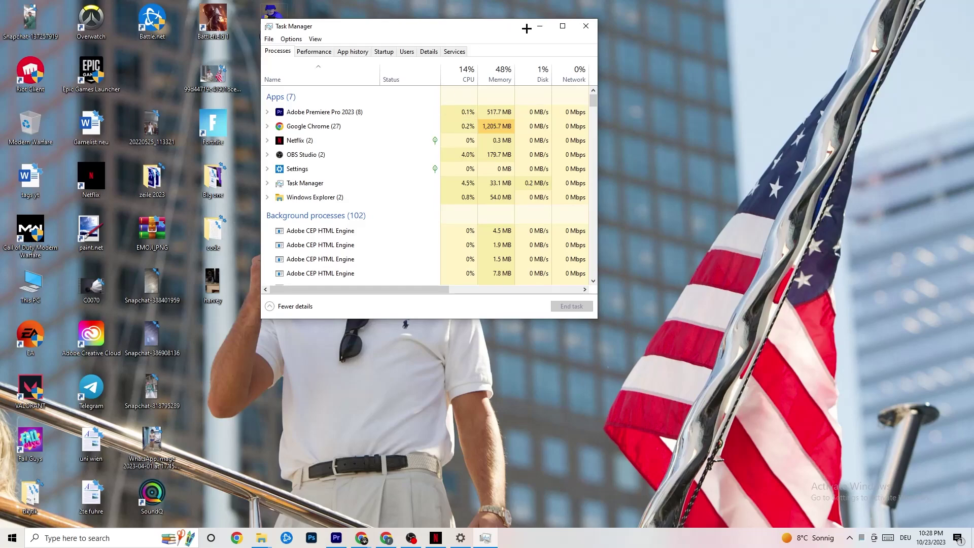
pyautogui.click(562, 26)
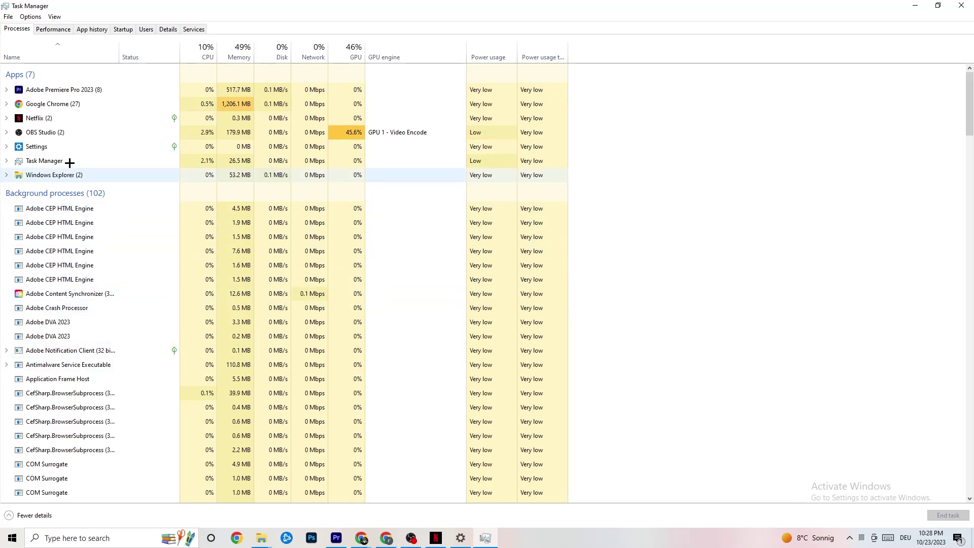
pyautogui.rightClick(70, 104)
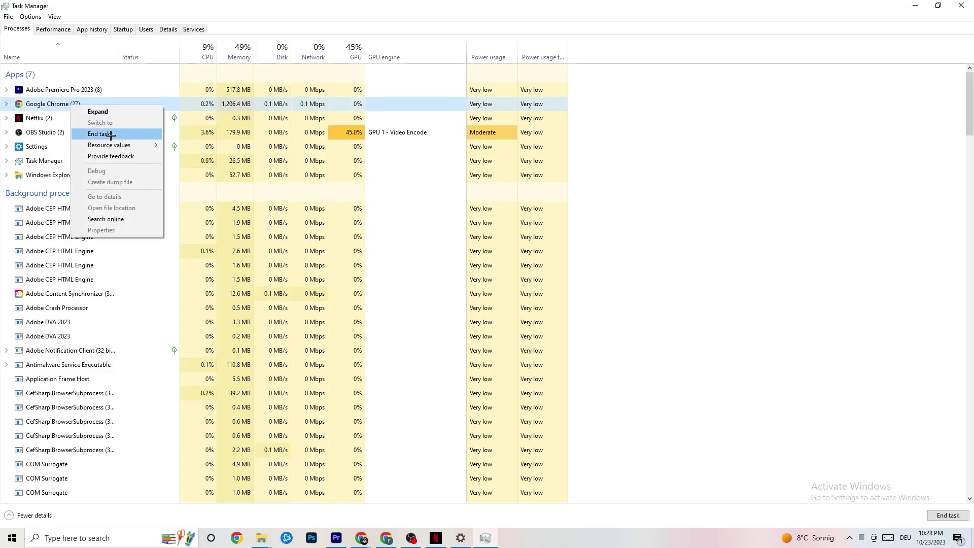
pyautogui.click(698, 119)
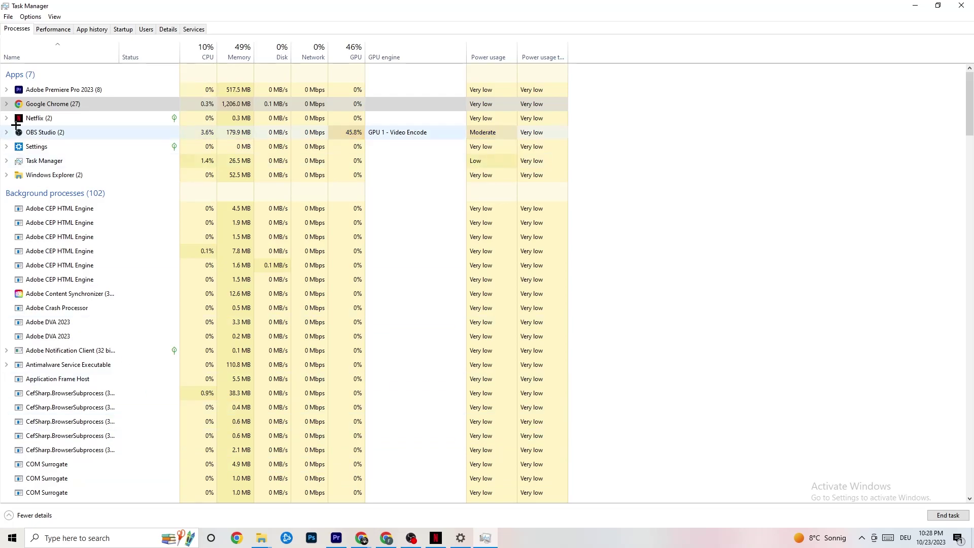
# Step: Show the detailed process list and look at the priority options for the Adobe Premiere Pro process
pyautogui.click(168, 29)
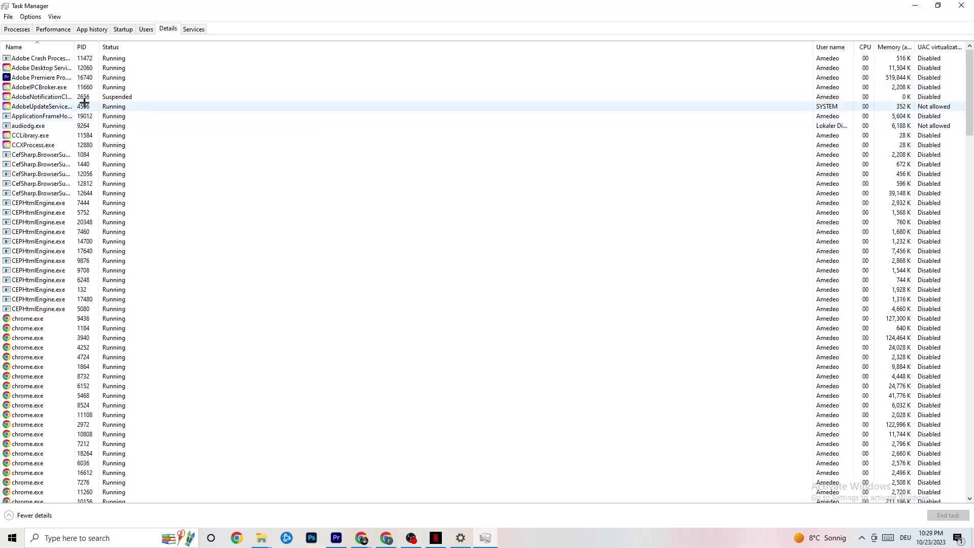
pyautogui.rightClick(53, 80)
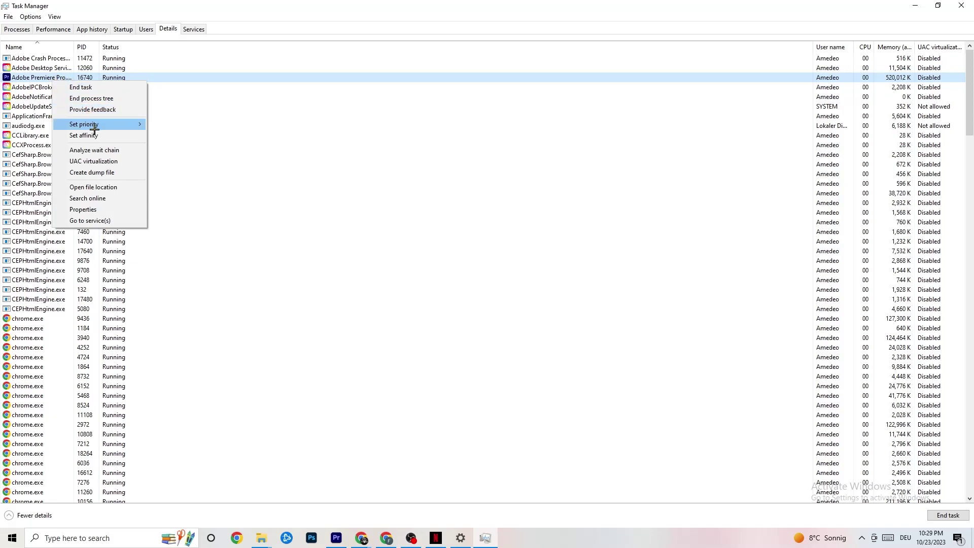
pyautogui.moveTo(95, 129)
pyautogui.click(135, 120)
pyautogui.click(134, 120)
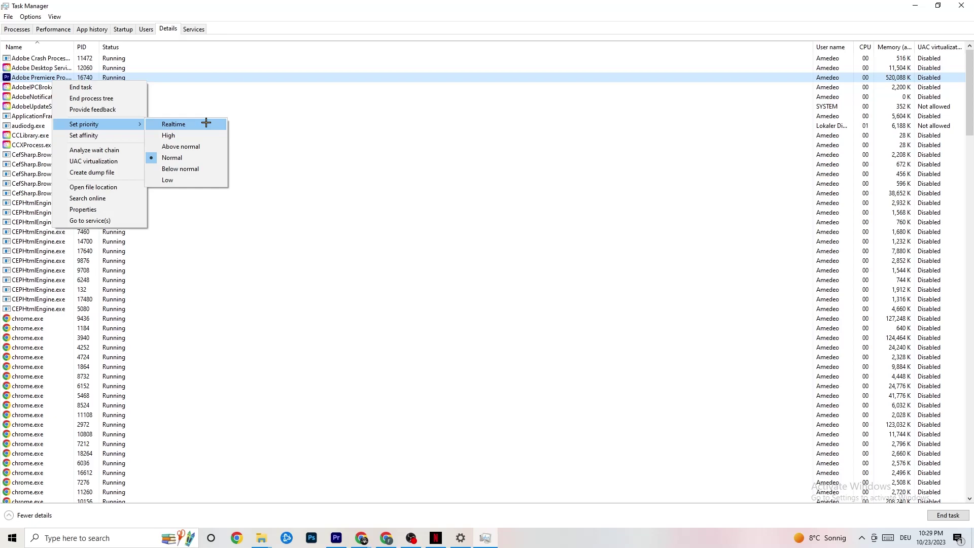
pyautogui.click(262, 107)
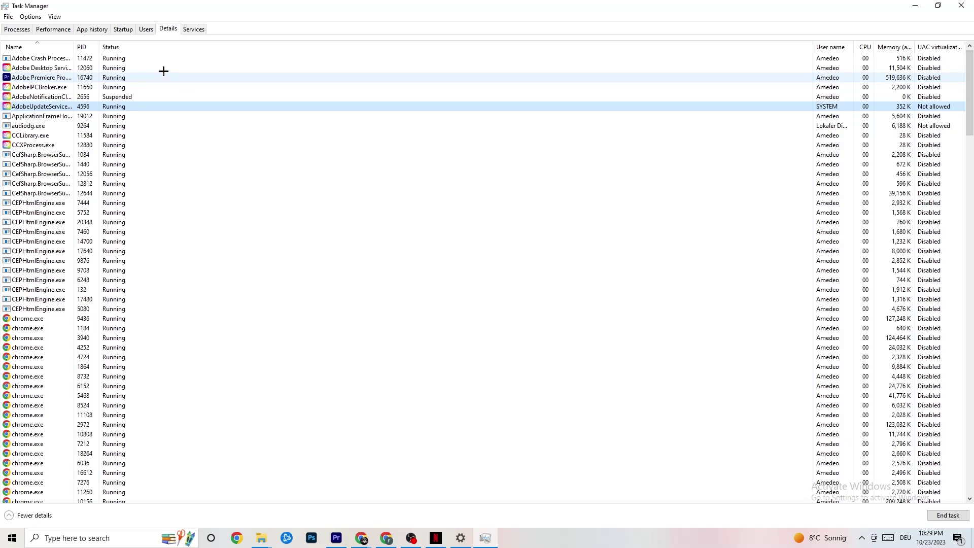
# Step: Review the startup programs and the actions available for Razer Synapse, and close Task Manager
pyautogui.click(123, 29)
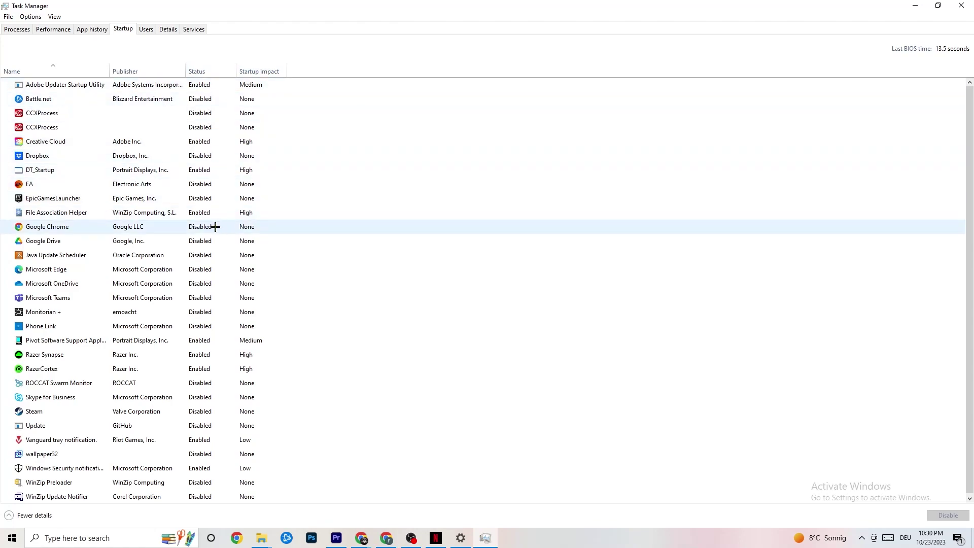
pyautogui.rightClick(197, 356)
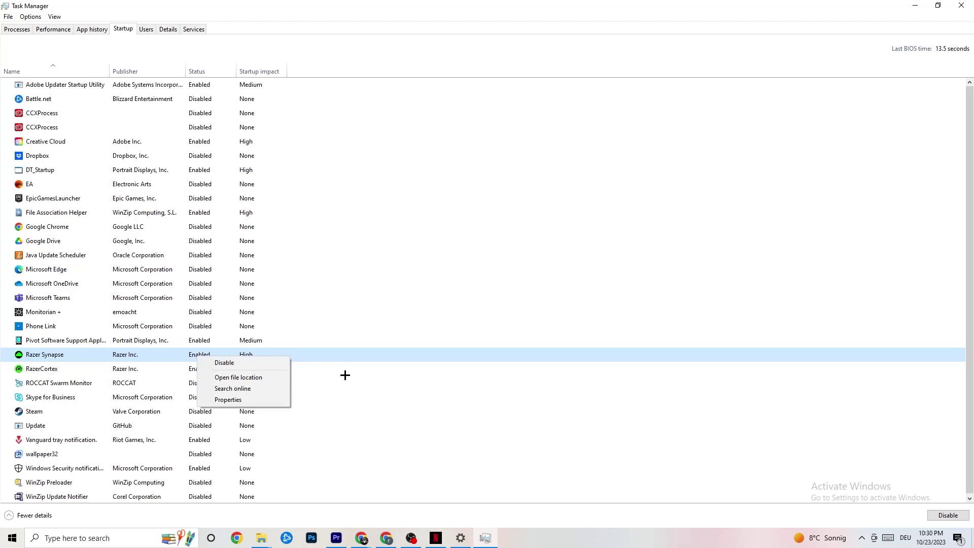
pyautogui.click(502, 52)
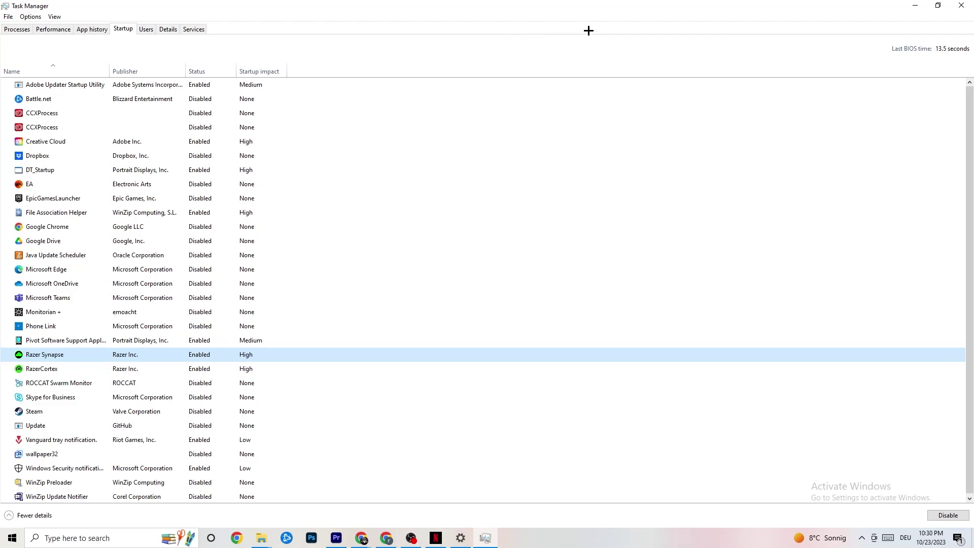
pyautogui.click(955, 5)
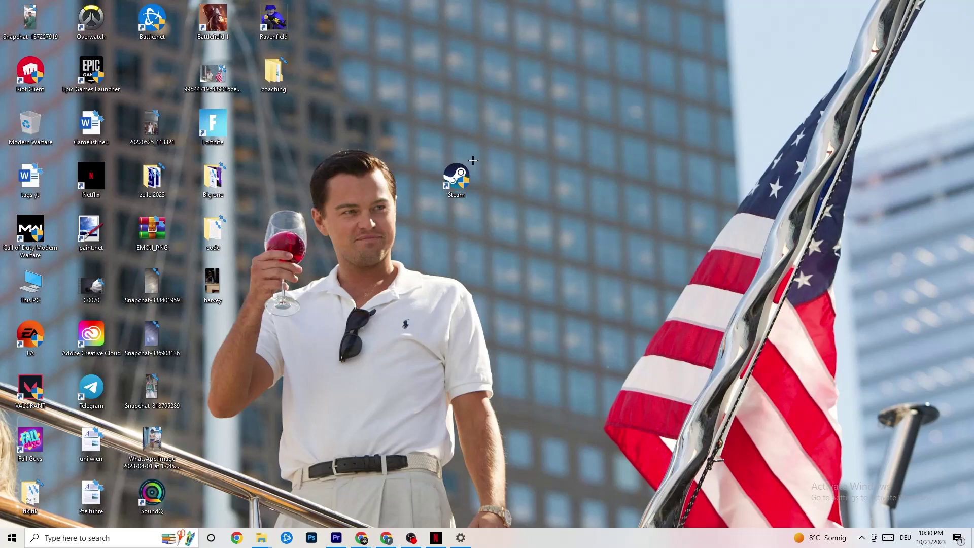
# Step: Open the Windows display settings and check the scaling choices for text, apps and other items
pyautogui.click(7, 545)
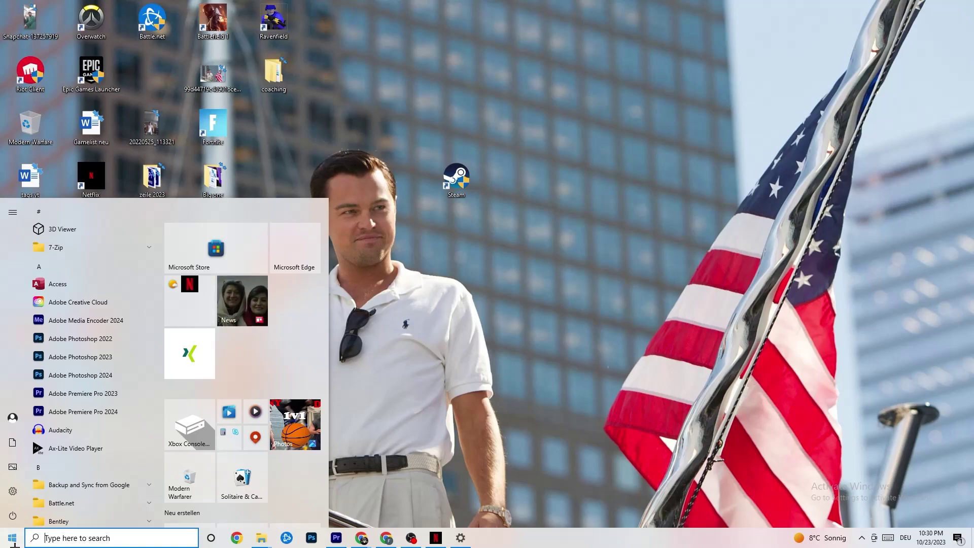
pyautogui.click(16, 490)
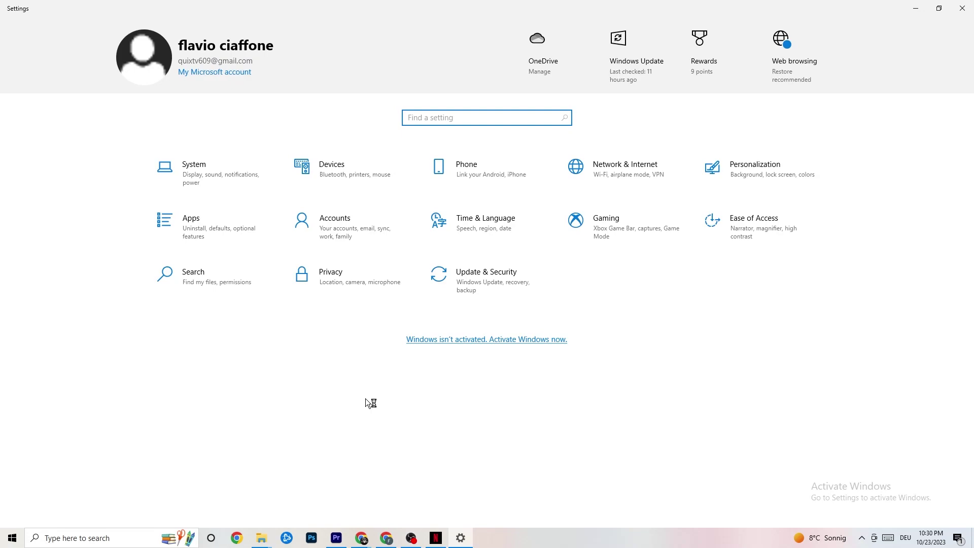
pyautogui.click(213, 171)
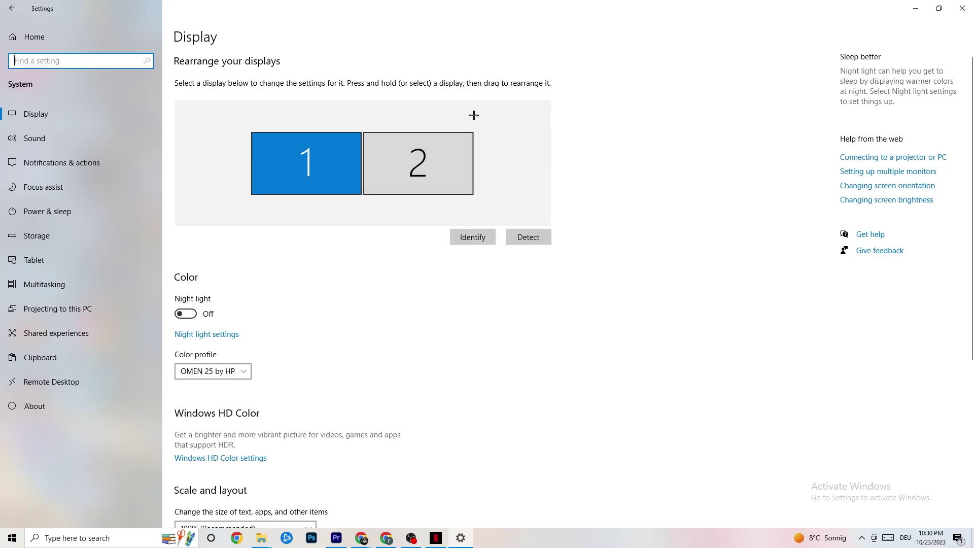
pyautogui.scroll(-5, 474, 115)
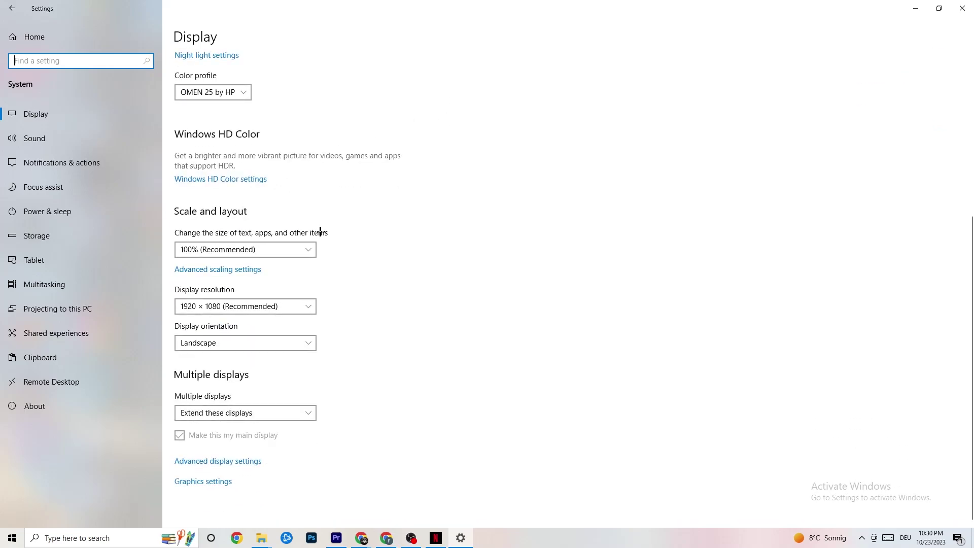
pyautogui.click(279, 246)
pyautogui.click(384, 196)
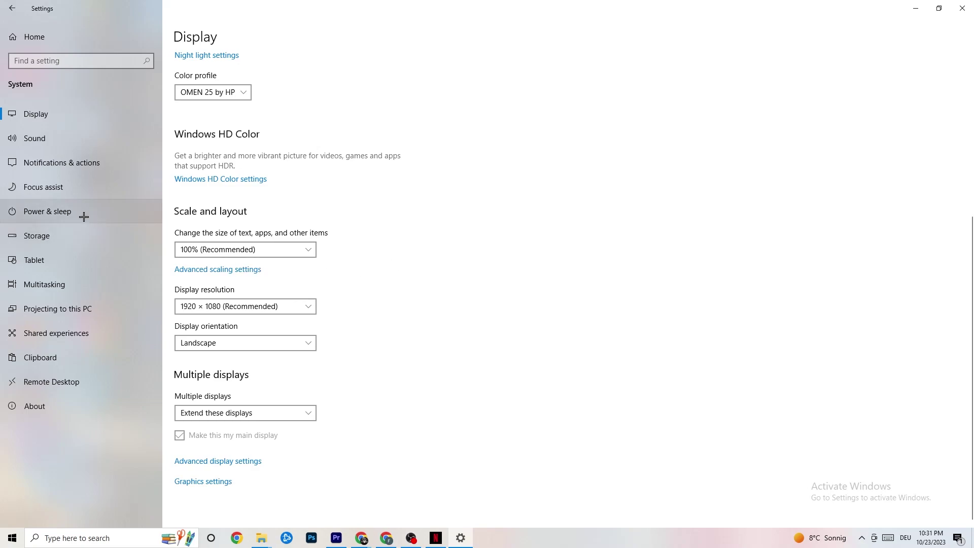
# Step: Open the additional power settings from Power & sleep, review the available power plans, and close Power Options
pyautogui.click(61, 212)
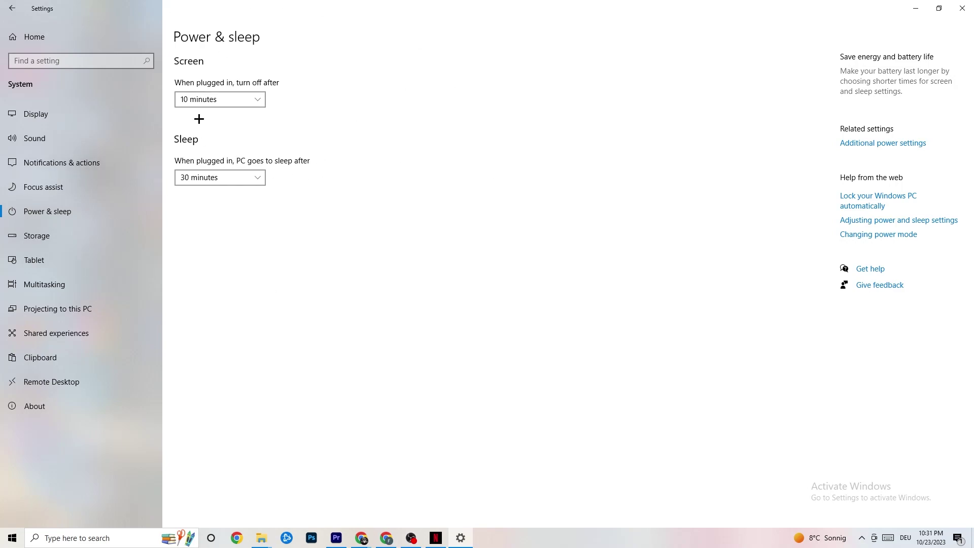
pyautogui.click(900, 144)
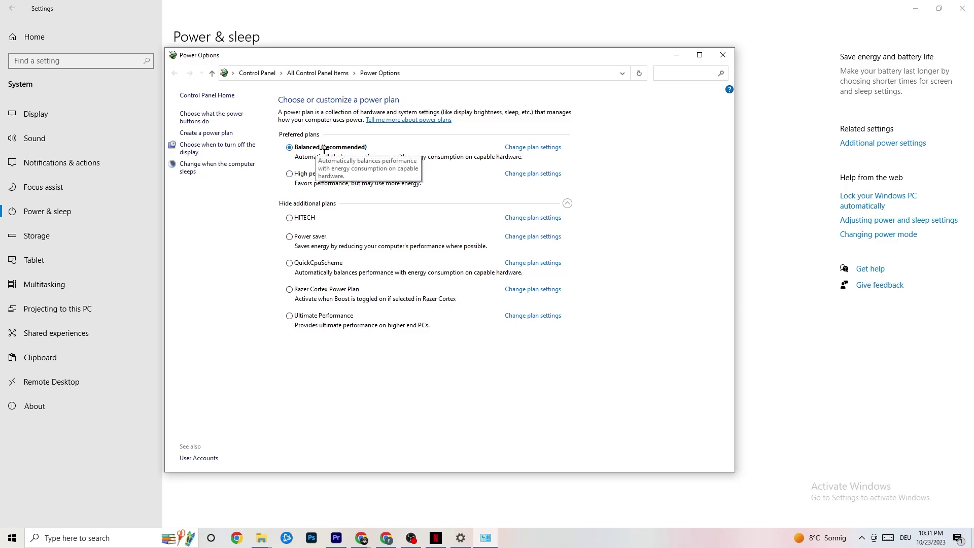
pyautogui.click(722, 55)
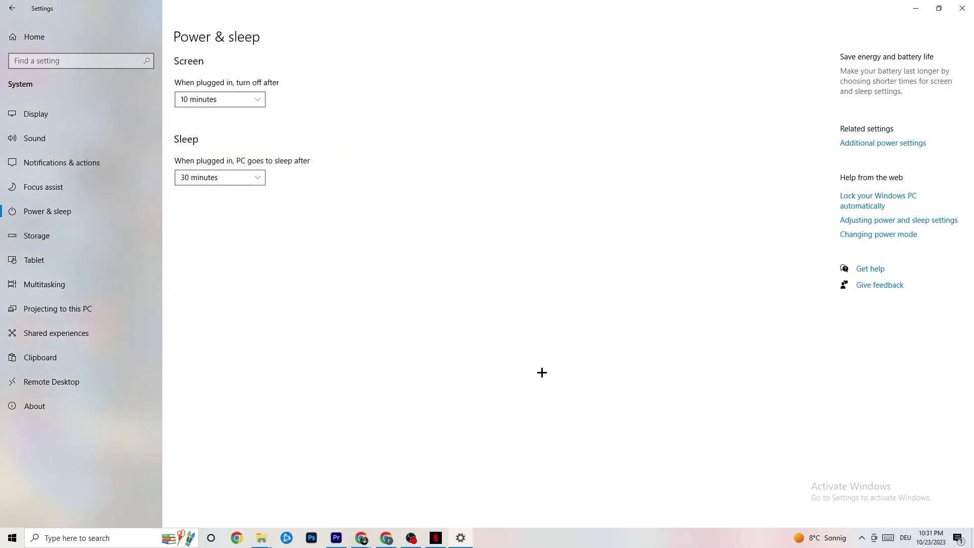
# Step: Open the Storage settings, review the Storage Sense schedule, temporary file cleanup and Clean now options, and leave the page
pyautogui.click(74, 236)
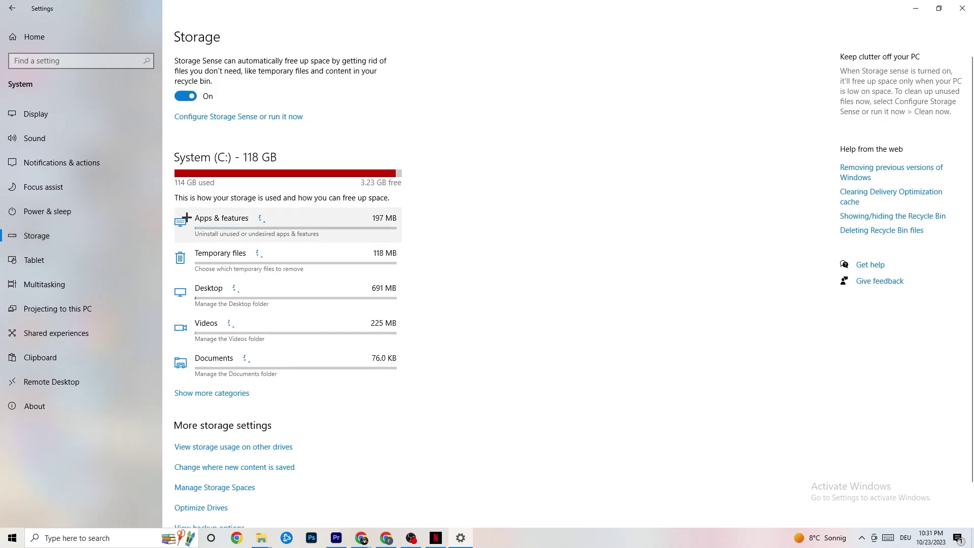
pyautogui.click(228, 116)
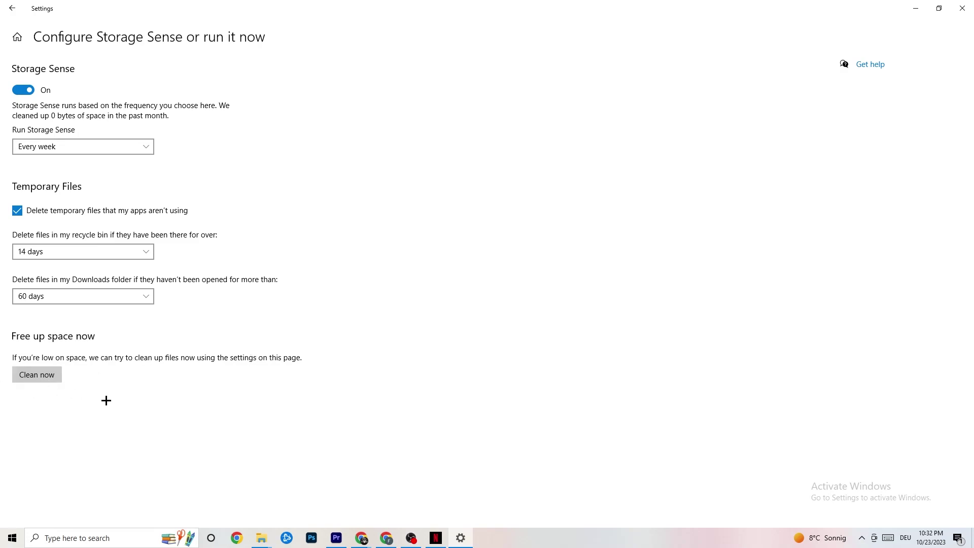
pyautogui.click(12, 8)
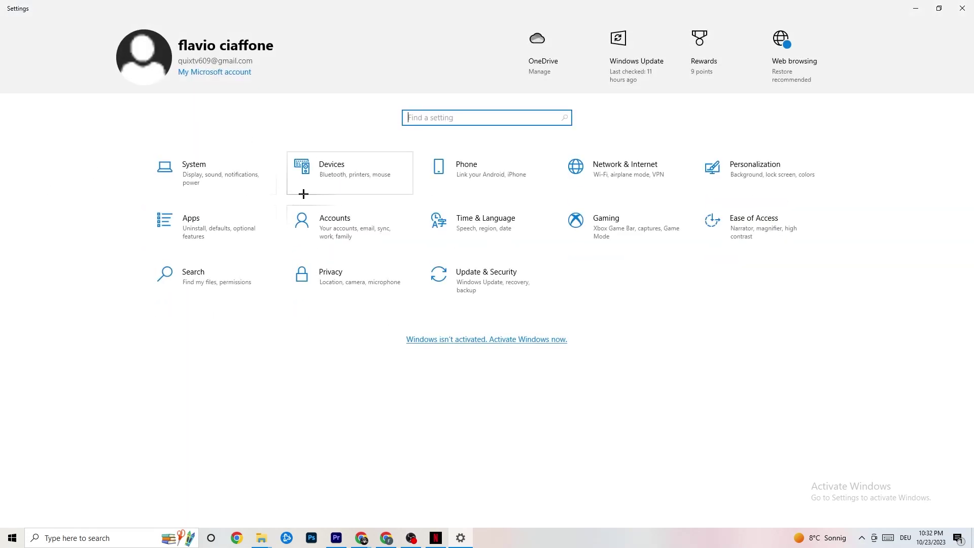
# Step: Open the Gaming settings and review the Xbox Game Bar, Captures background recording and Game Mode options
pyautogui.click(648, 231)
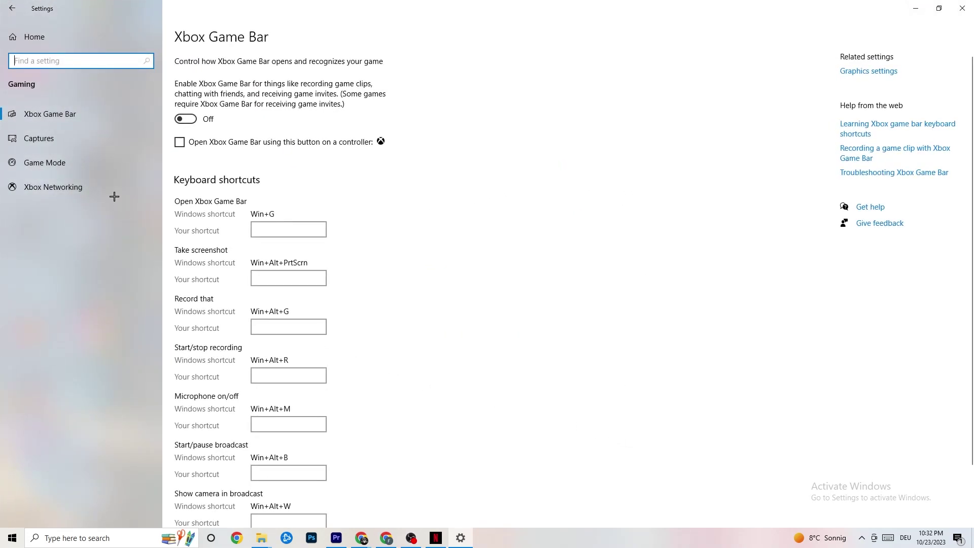
pyautogui.click(68, 116)
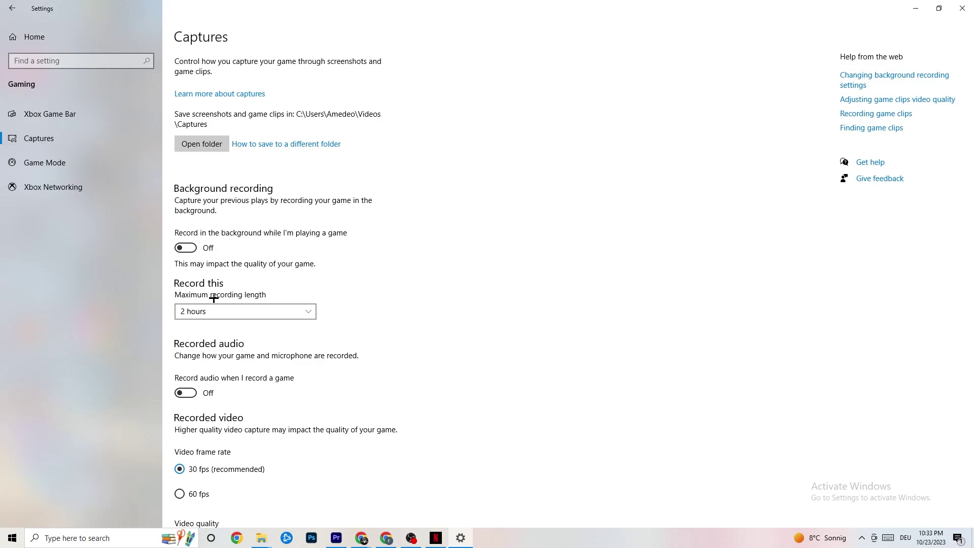
pyautogui.click(89, 162)
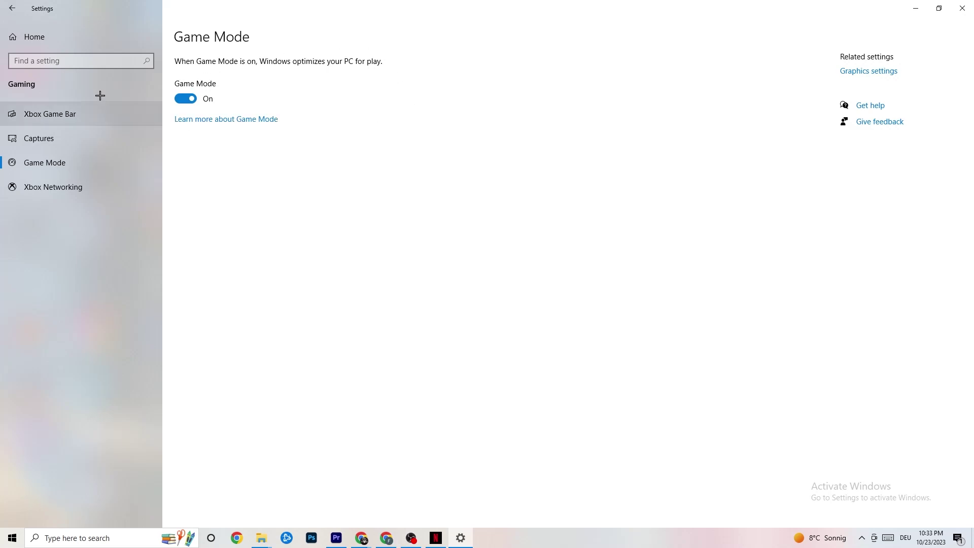
# Step: Go to Update & Security, check the Troubleshoot and Windows Update pages, and close Settings
pyautogui.click(34, 37)
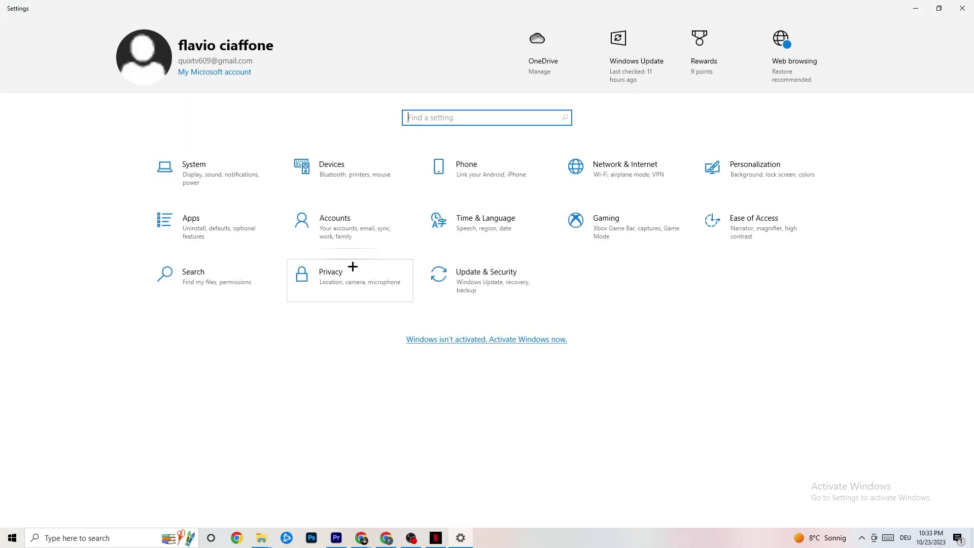
pyautogui.click(510, 289)
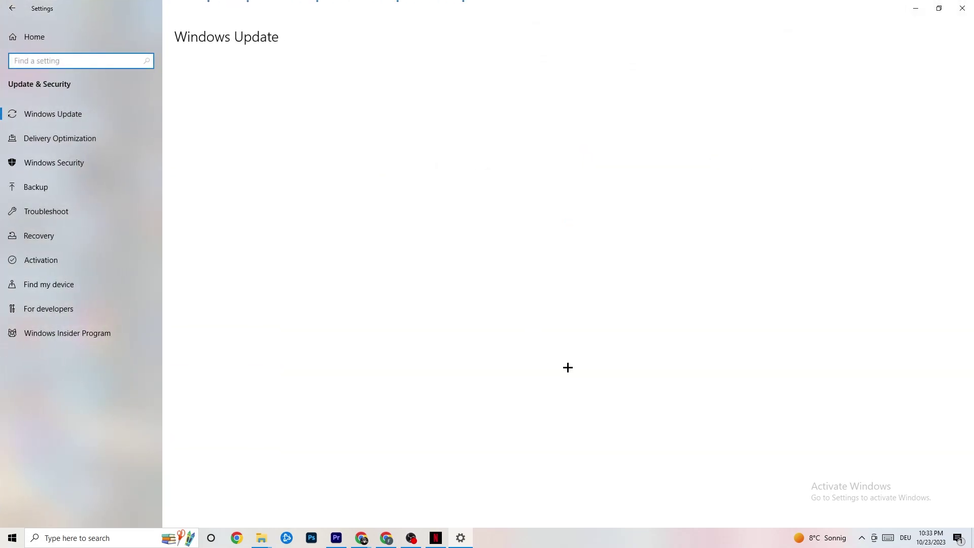
pyautogui.click(56, 202)
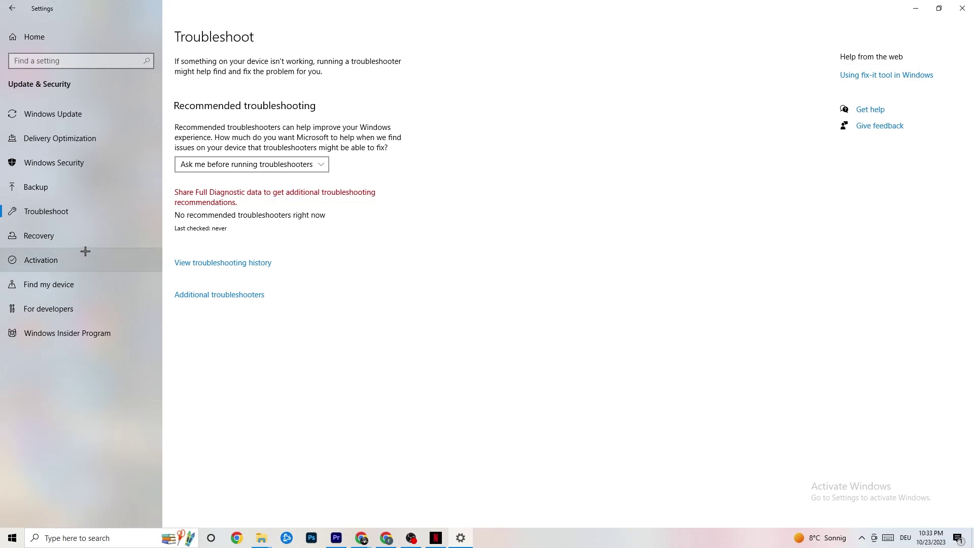
pyautogui.click(77, 116)
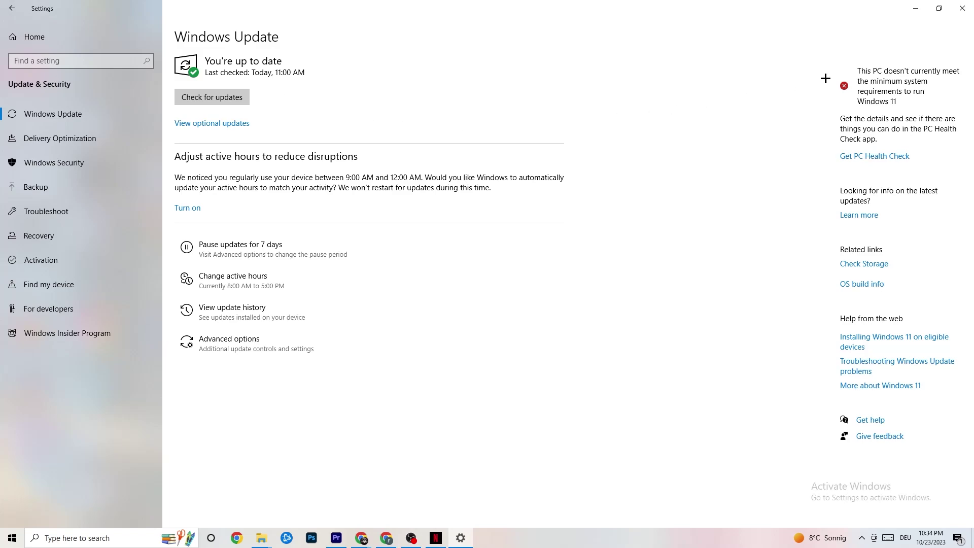
pyautogui.click(951, 11)
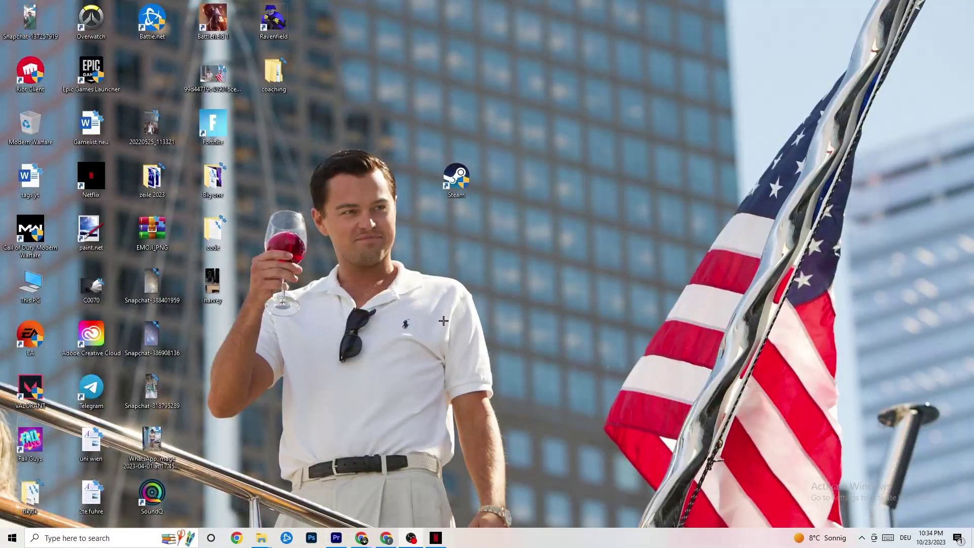